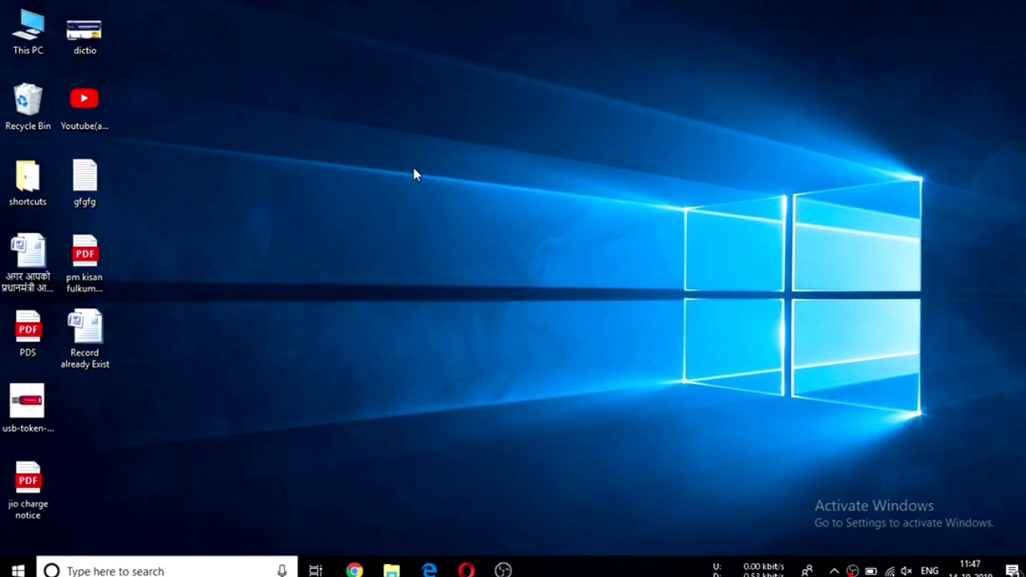
Step: Open File Explorer's This PC view with Win+E to show the drives
{"action": "key", "text": "super+e"}
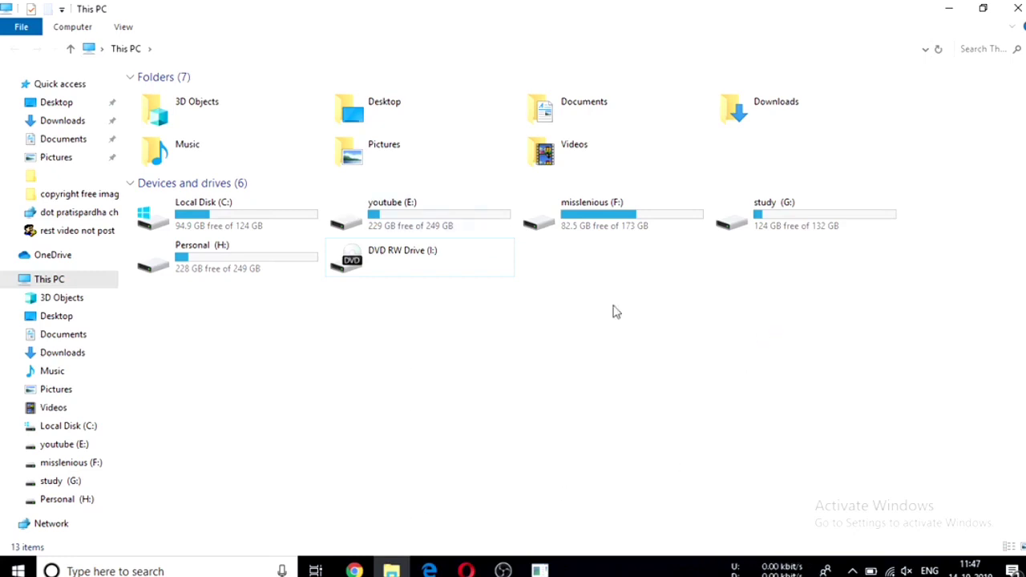
Step: Refresh This PC so the DVD drive with the Quick Heal disc is listed
{"action": "right_click", "coordinate": [566, 353]}
{"action": "left_click", "coordinate": [609, 417]}
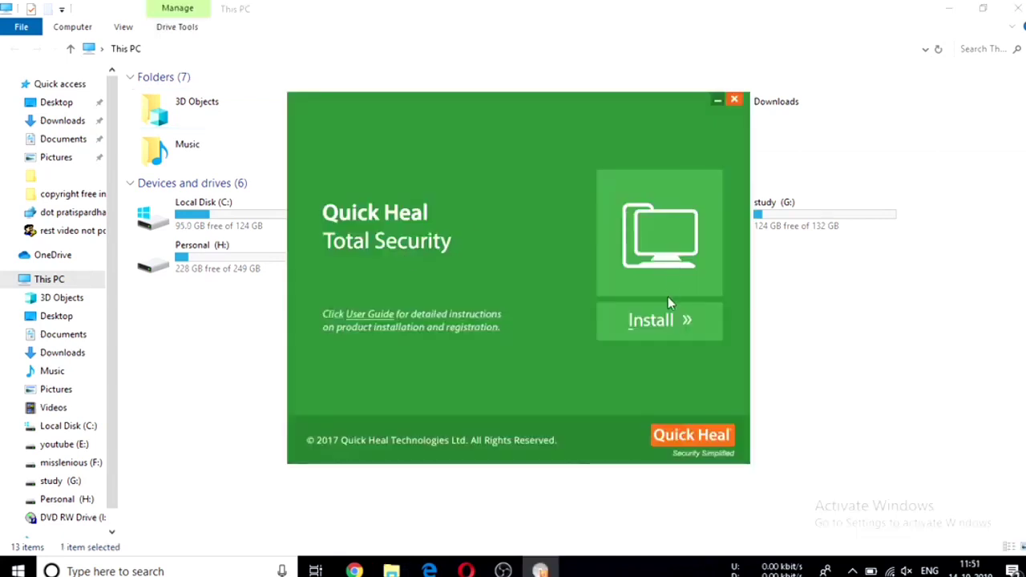
Step: Start the Quick Heal installation, continuing past the Install New Version warning
{"action": "left_click", "coordinate": [664, 319]}
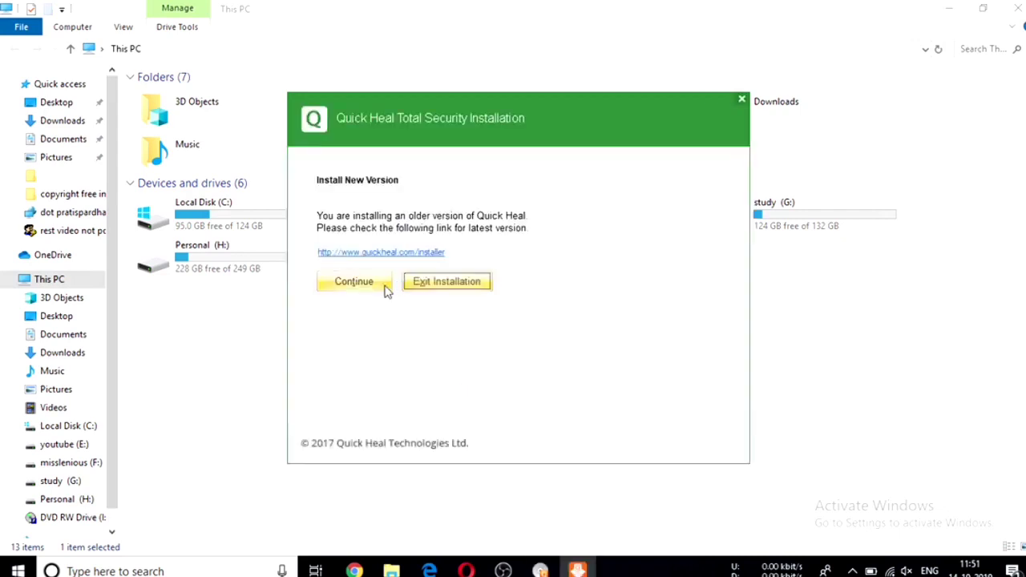
{"action": "left_click", "coordinate": [369, 286]}
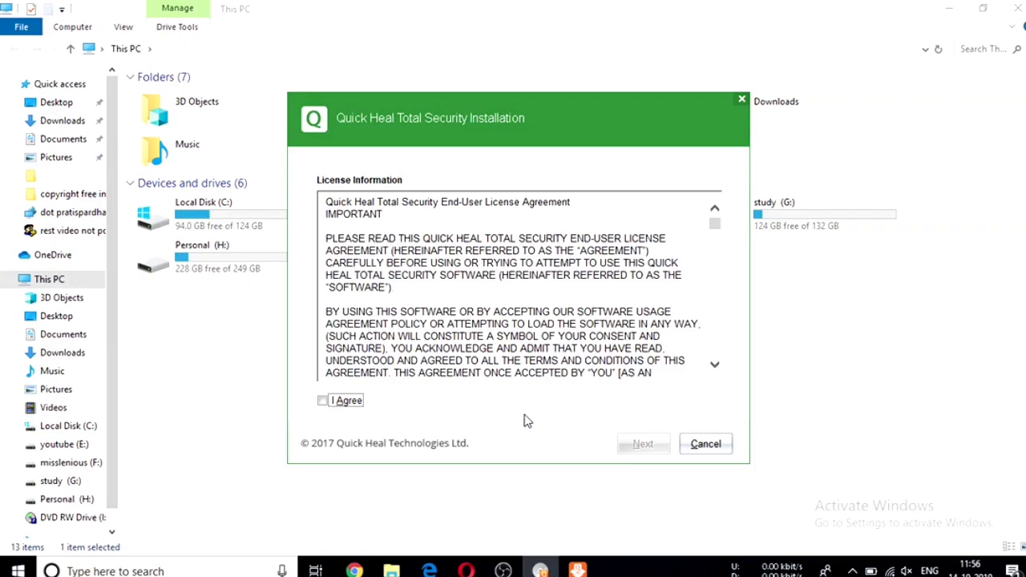
Step: Accept the End-User License Agreement and proceed to the Install Location page
{"action": "scroll", "coordinate": [400, 320], "scroll_direction": "down", "scroll_amount": 15}
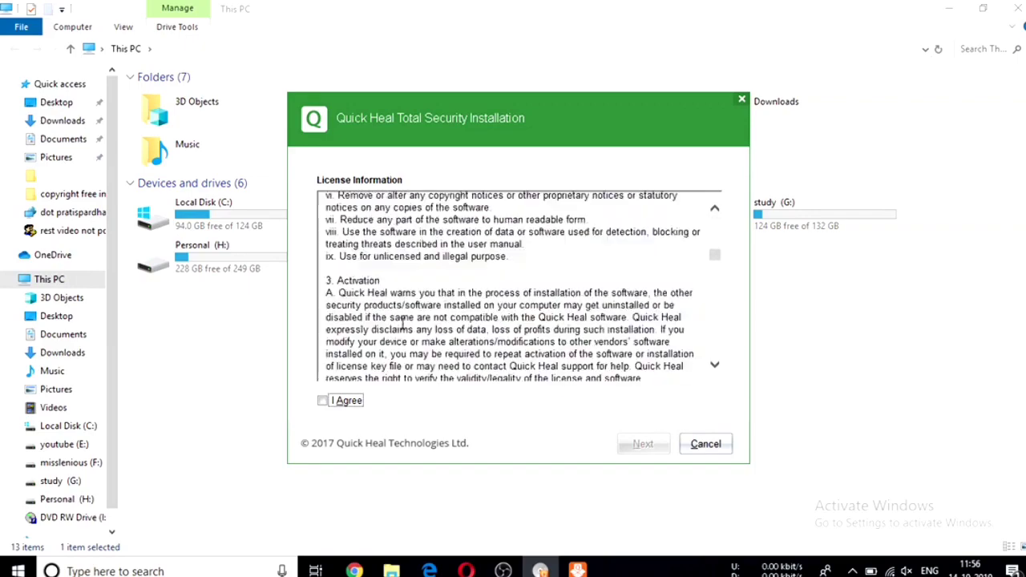
{"action": "scroll", "coordinate": [404, 321], "scroll_direction": "down", "scroll_amount": 15}
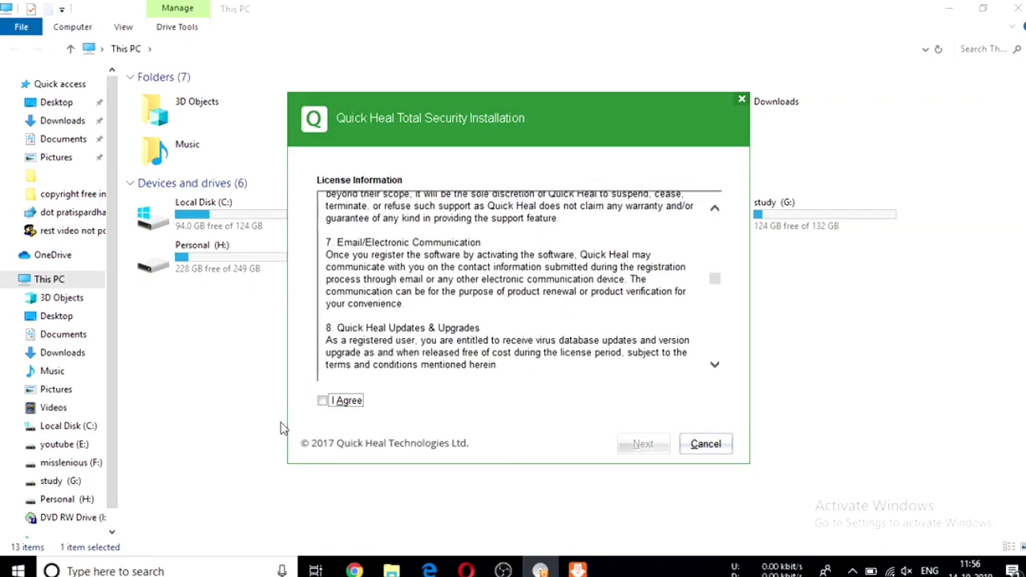
{"action": "left_click", "coordinate": [322, 400]}
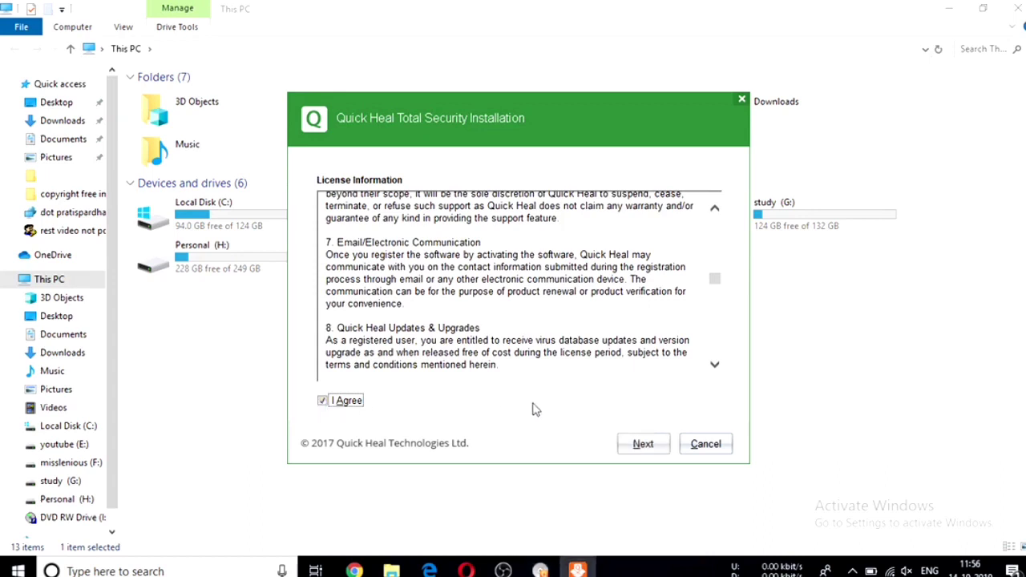
{"action": "left_click", "coordinate": [642, 443]}
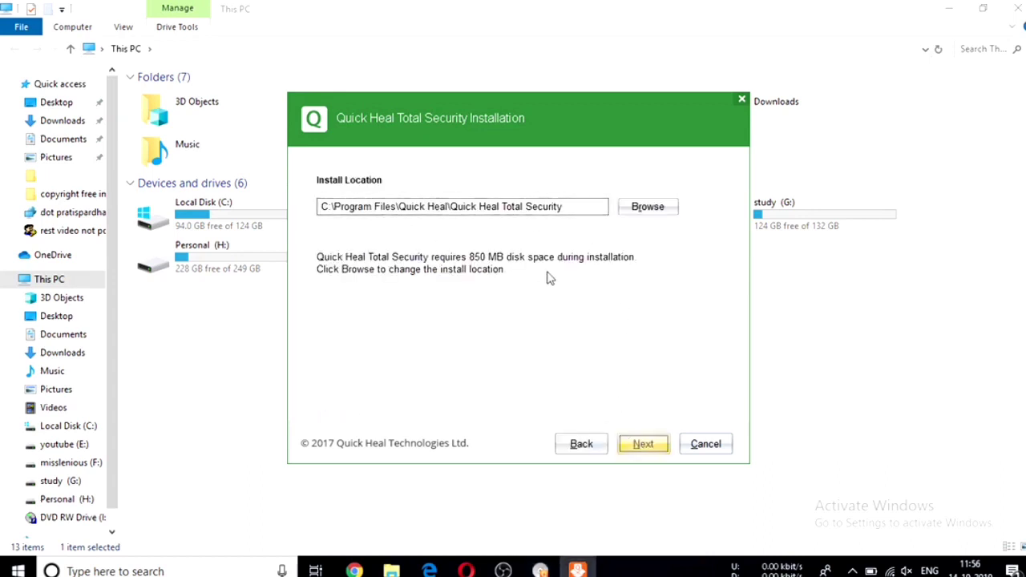
Step: Install to the default C:\Program Files\Quick Heal\Quick Heal Total Security folder
{"action": "left_click", "coordinate": [642, 445]}
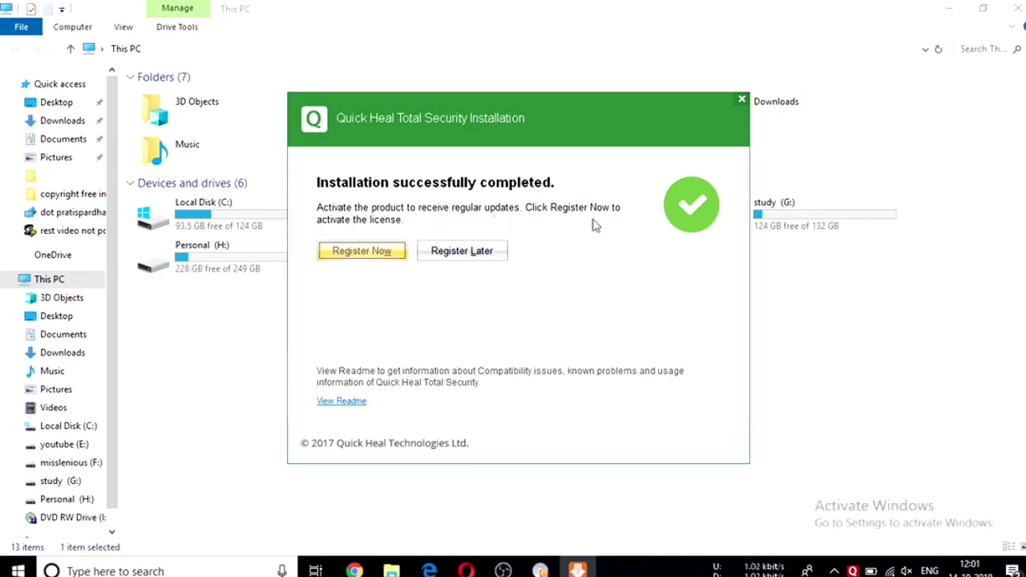
Step: Choose Register Now, enter the product key with a typo corrected, and submit it
{"action": "left_click", "coordinate": [360, 252]}
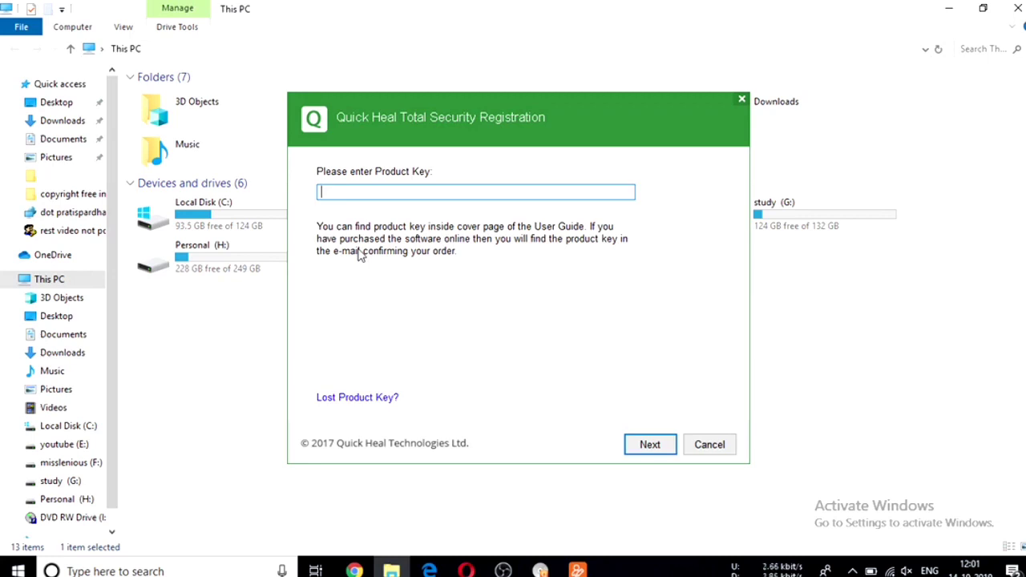
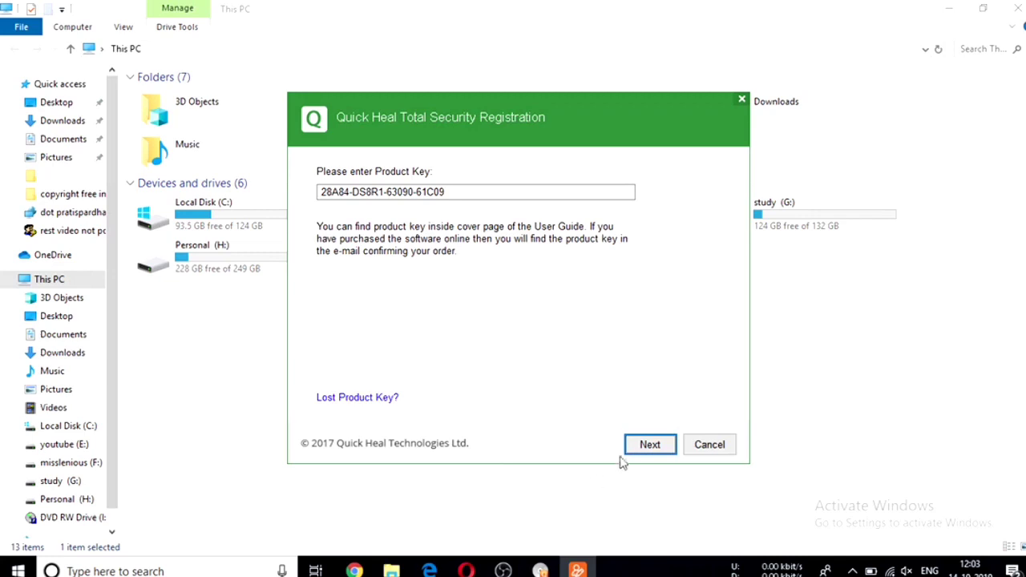
{"action": "left_click", "coordinate": [649, 445]}
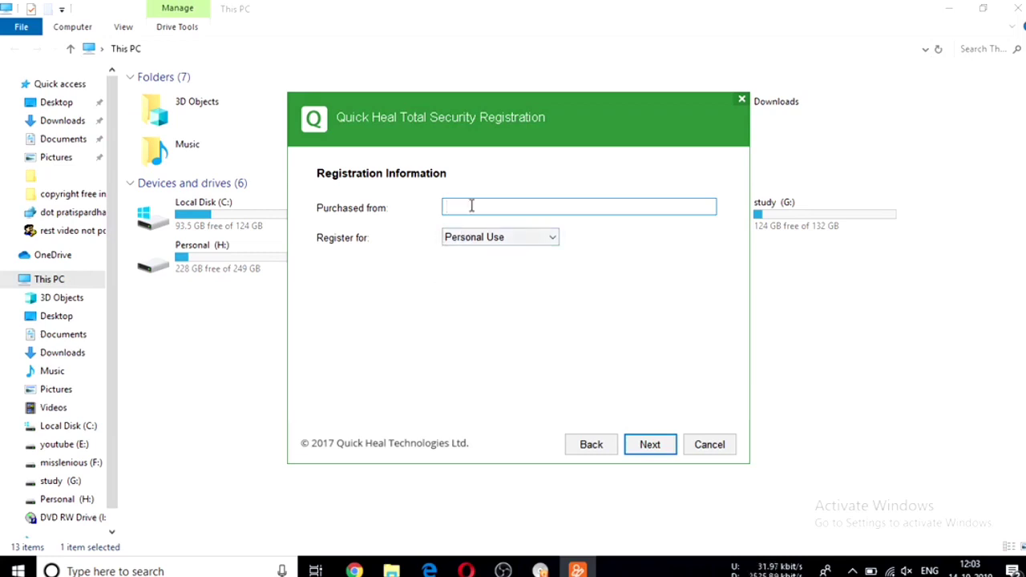
Step: Enter Amazon as the purchase source, keep Register for as Personal Use, and continue
{"action": "type", "text": "Amazon"}
{"action": "left_click", "coordinate": [517, 241]}
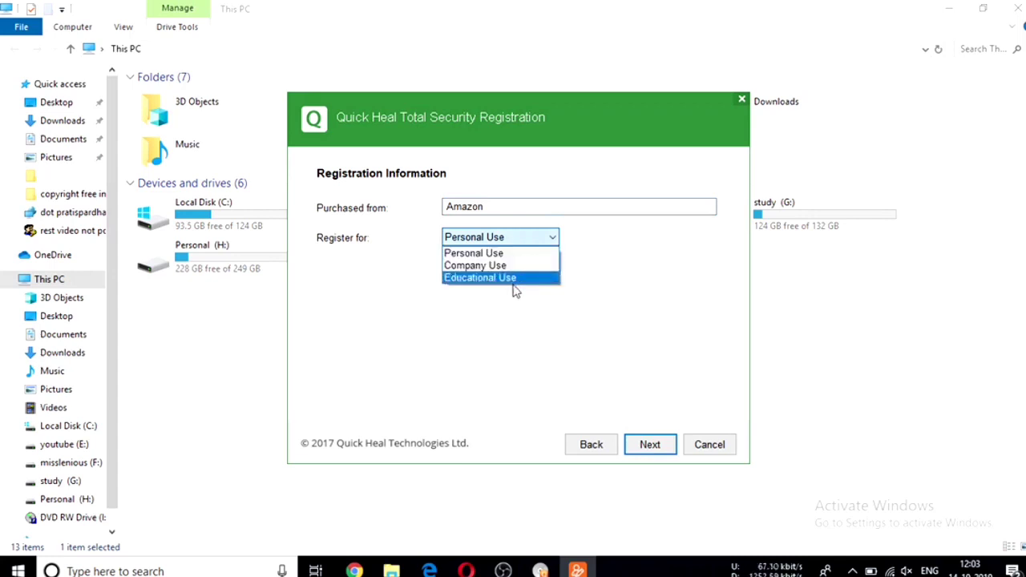
{"action": "left_click", "coordinate": [514, 253]}
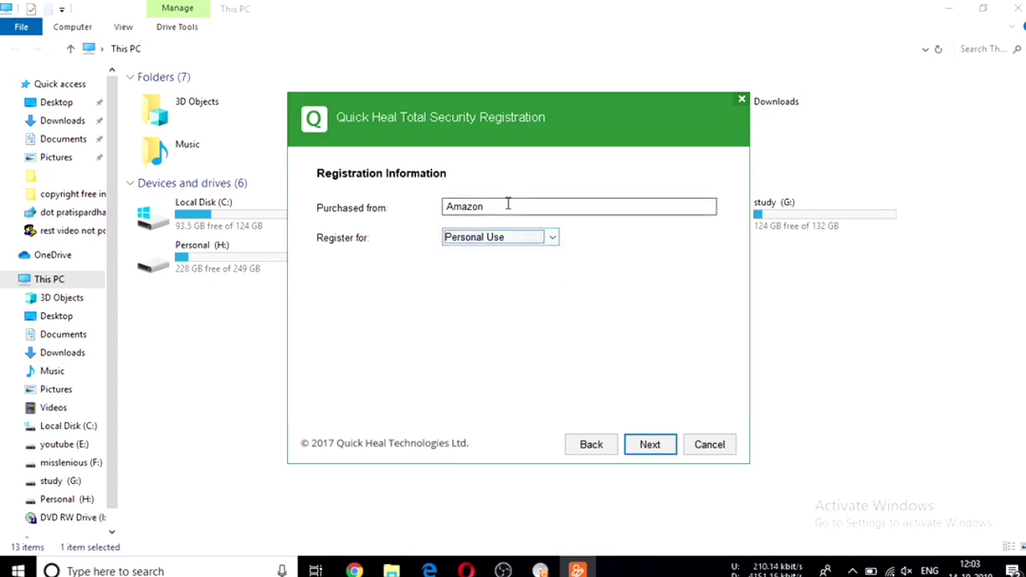
{"action": "left_click", "coordinate": [650, 445]}
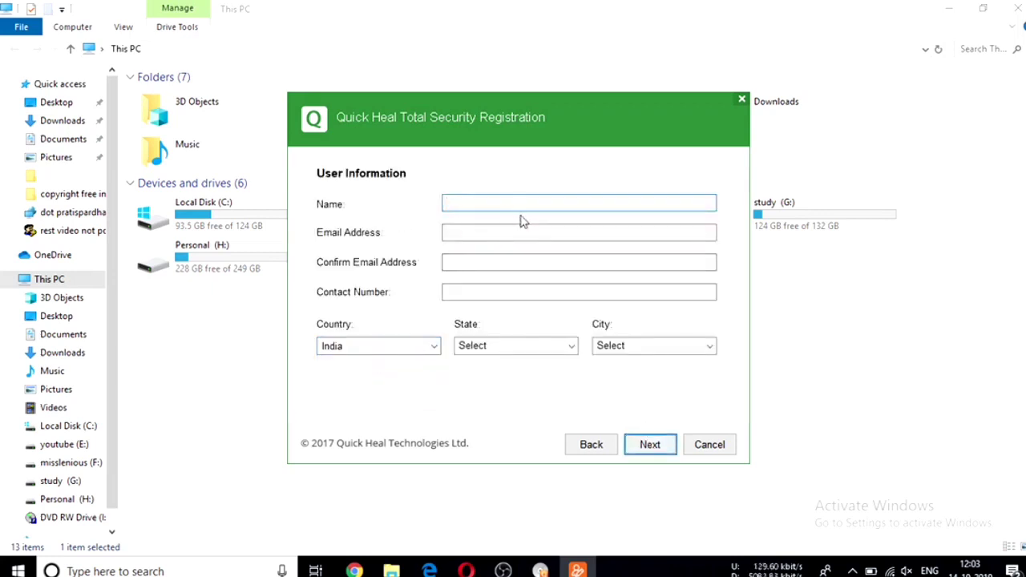
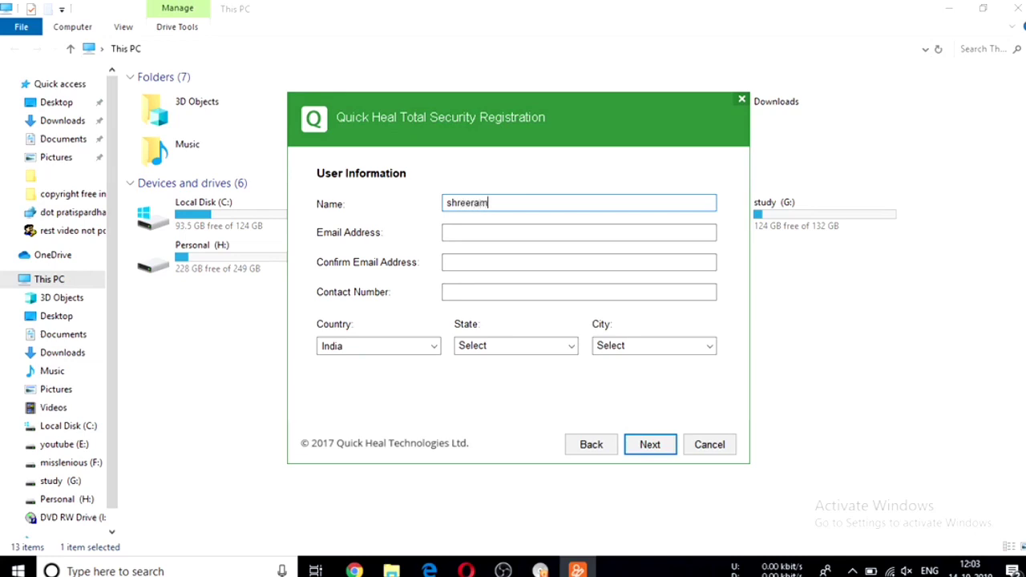
Step: Fill in the user's full name, e-mail address and matching confirmation e-mail
{"action": "left_click", "coordinate": [446, 232]}
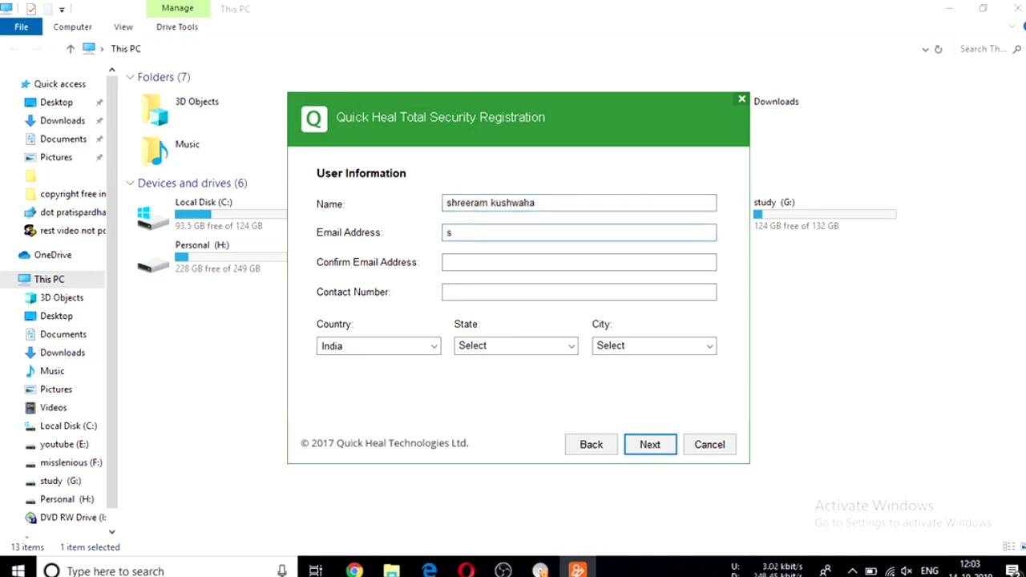
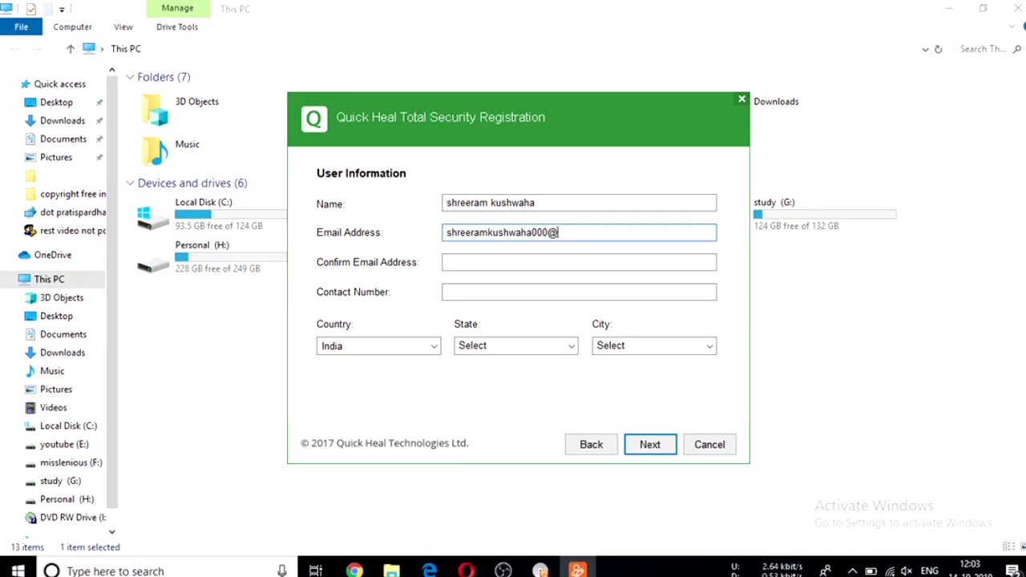
{"action": "left_click", "coordinate": [449, 262]}
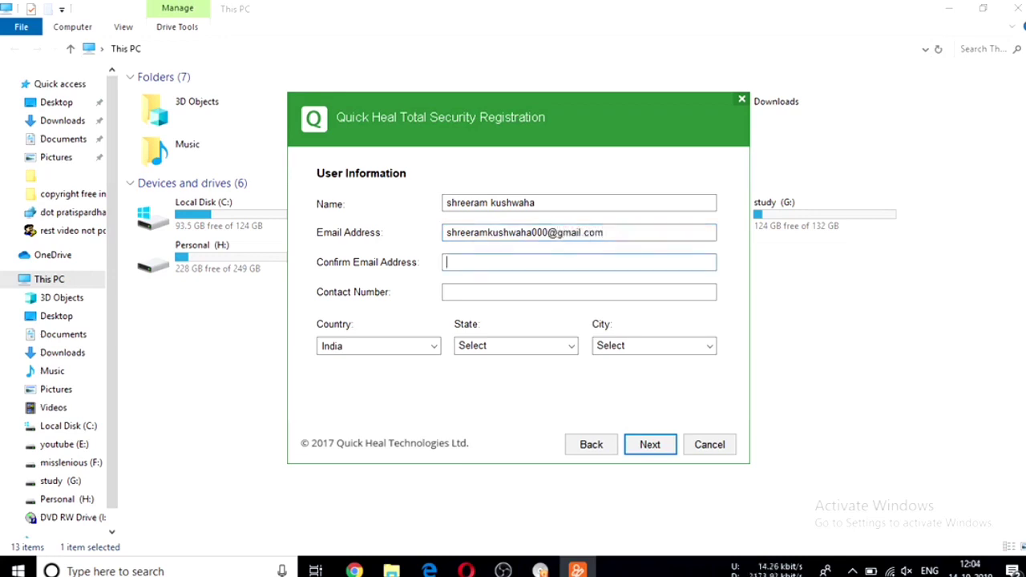
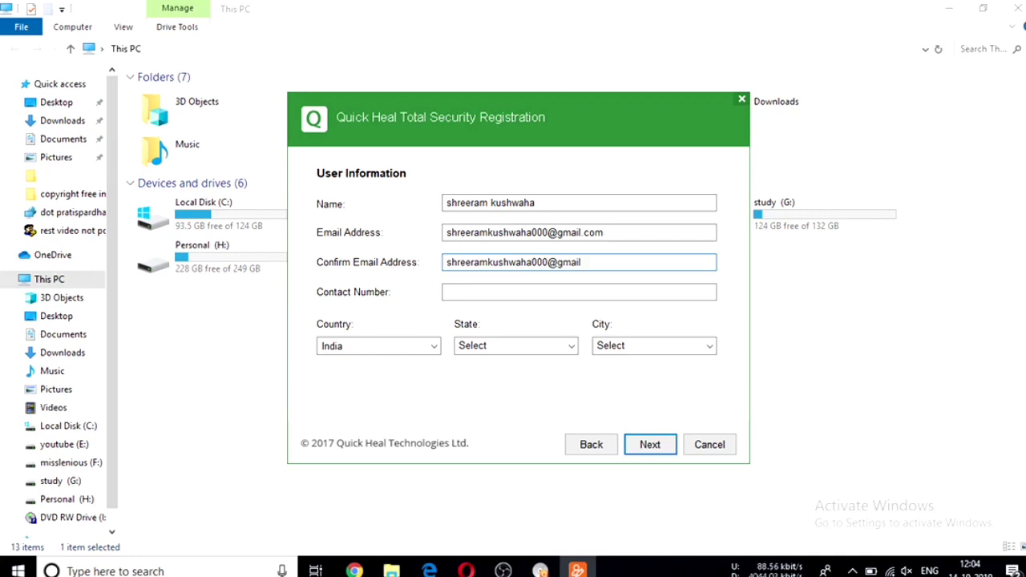
{"action": "key", "text": "Tab"}
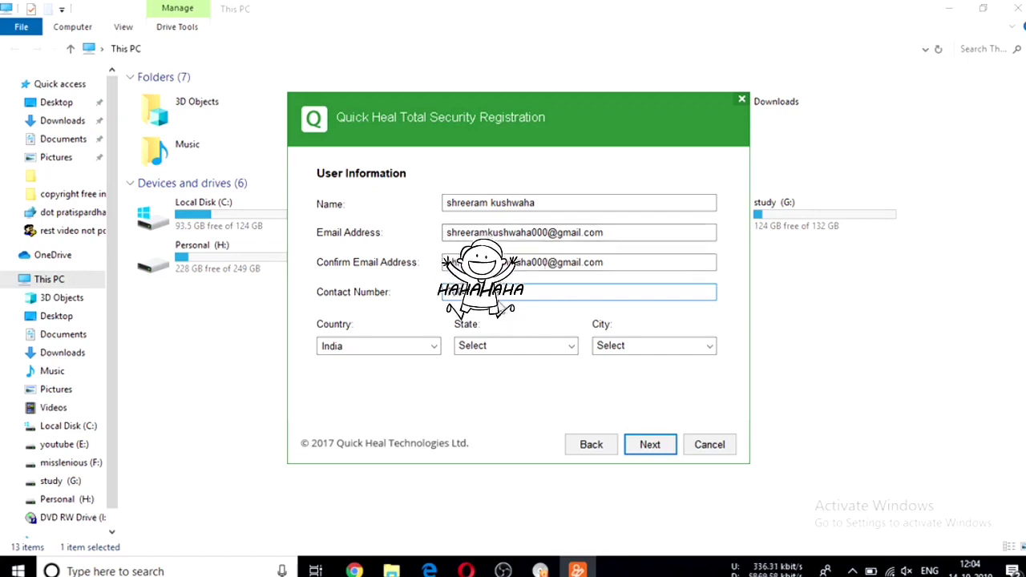
Step: Select Jharkhand as the State
{"action": "left_click", "coordinate": [489, 346]}
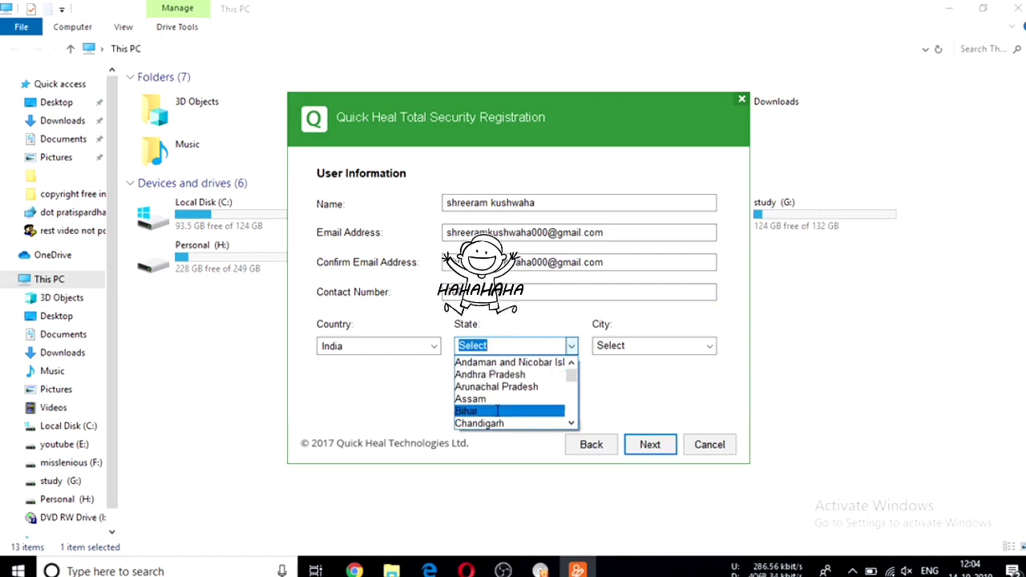
{"action": "scroll", "coordinate": [529, 409], "scroll_direction": "down", "scroll_amount": 10}
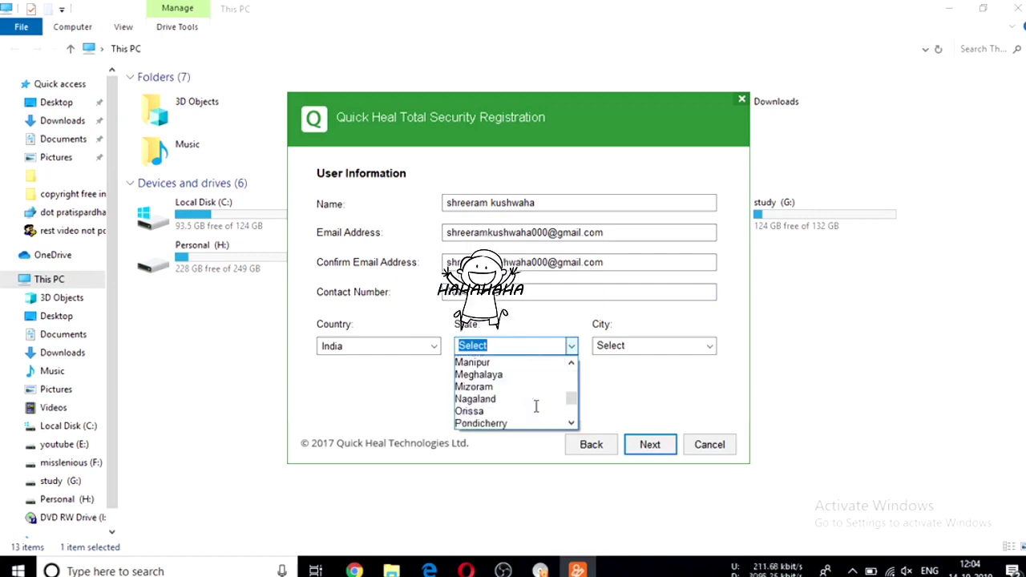
{"action": "scroll", "coordinate": [535, 407], "scroll_direction": "up", "scroll_amount": 7}
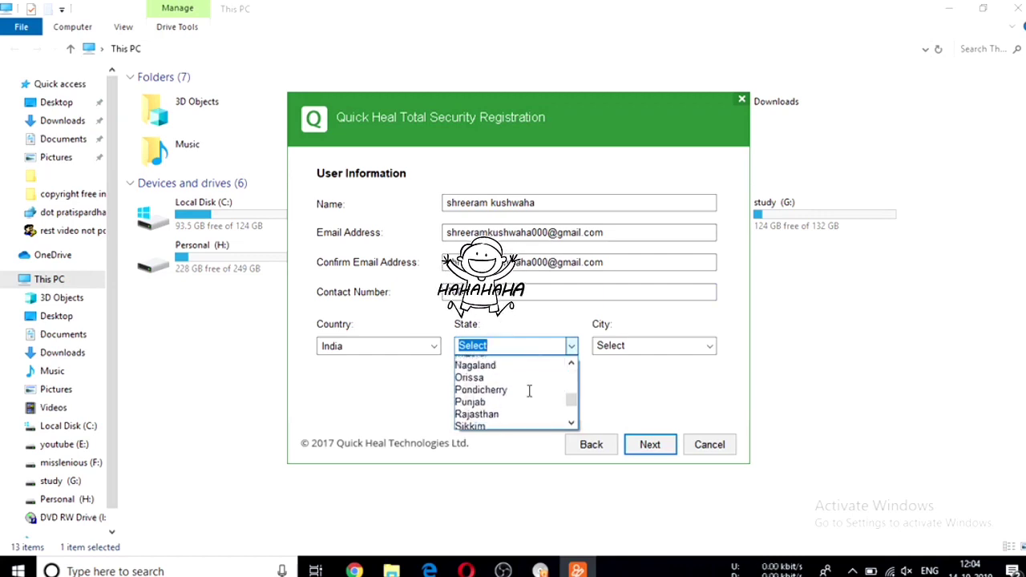
{"action": "scroll", "coordinate": [529, 390], "scroll_direction": "up", "scroll_amount": 1}
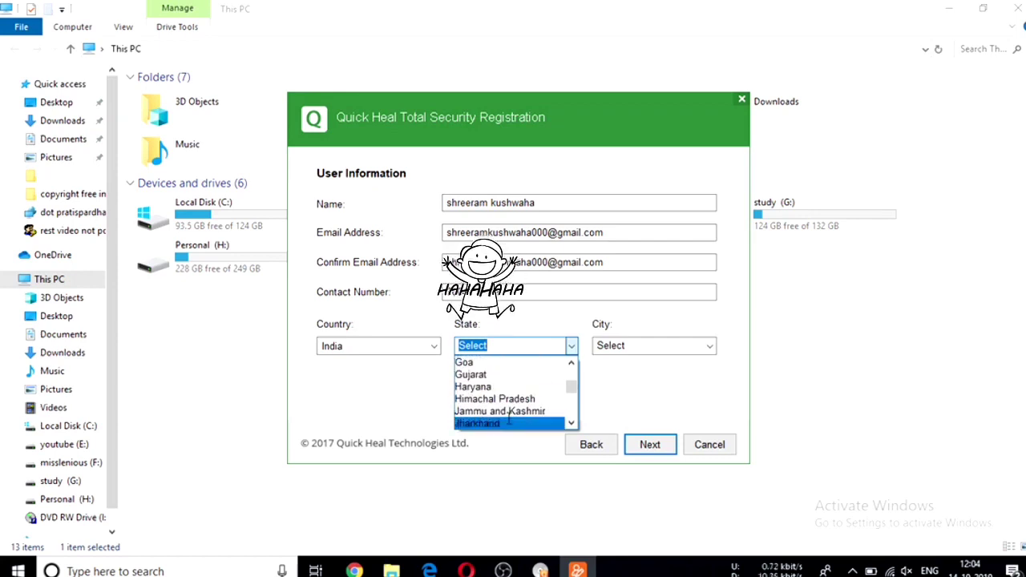
{"action": "left_click", "coordinate": [508, 421]}
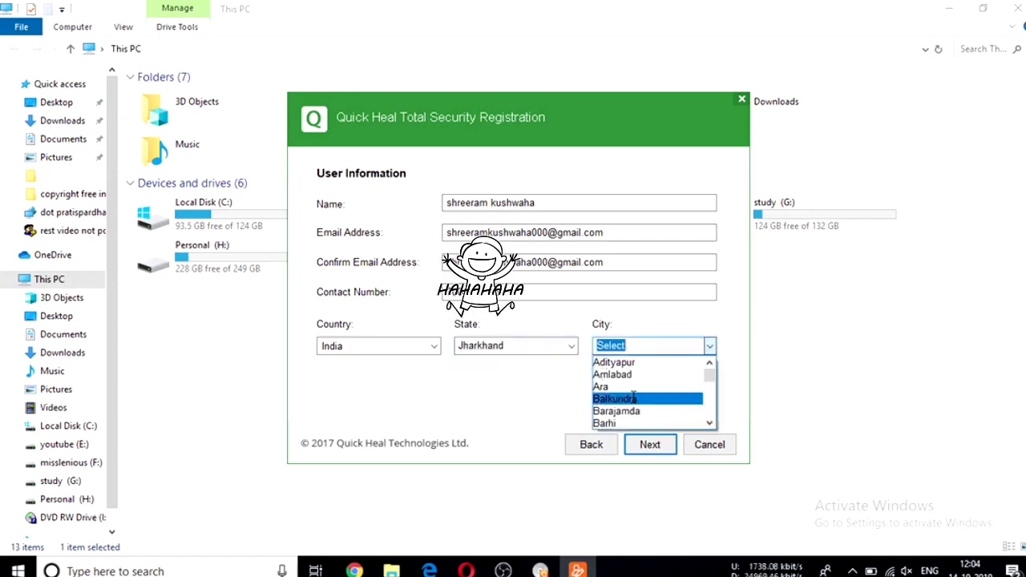
Step: Select Dumka as the City and continue to the multi-user pack notice
{"action": "scroll", "coordinate": [632, 396], "scroll_direction": "down", "scroll_amount": 8}
{"action": "key", "text": "d"}
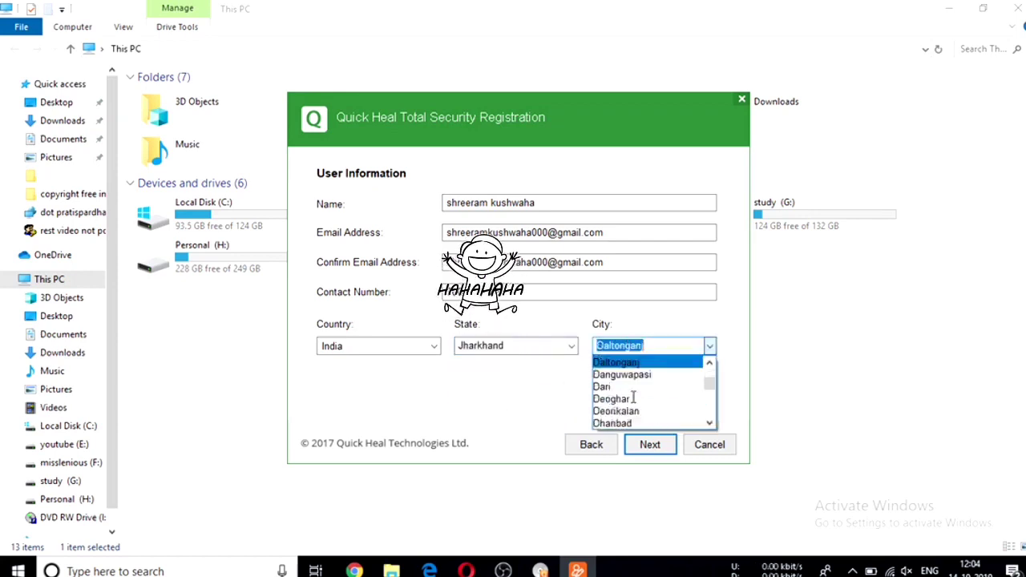
{"action": "key", "text": "End"}
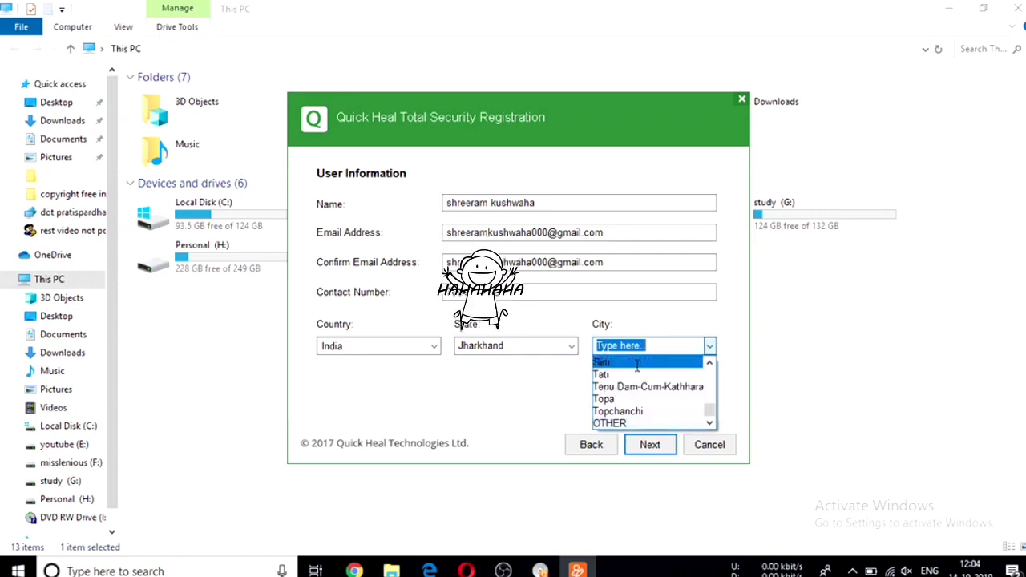
{"action": "scroll", "coordinate": [635, 372], "scroll_direction": "up", "scroll_amount": 4}
{"action": "scroll", "coordinate": [635, 371], "scroll_direction": "up", "scroll_amount": 8}
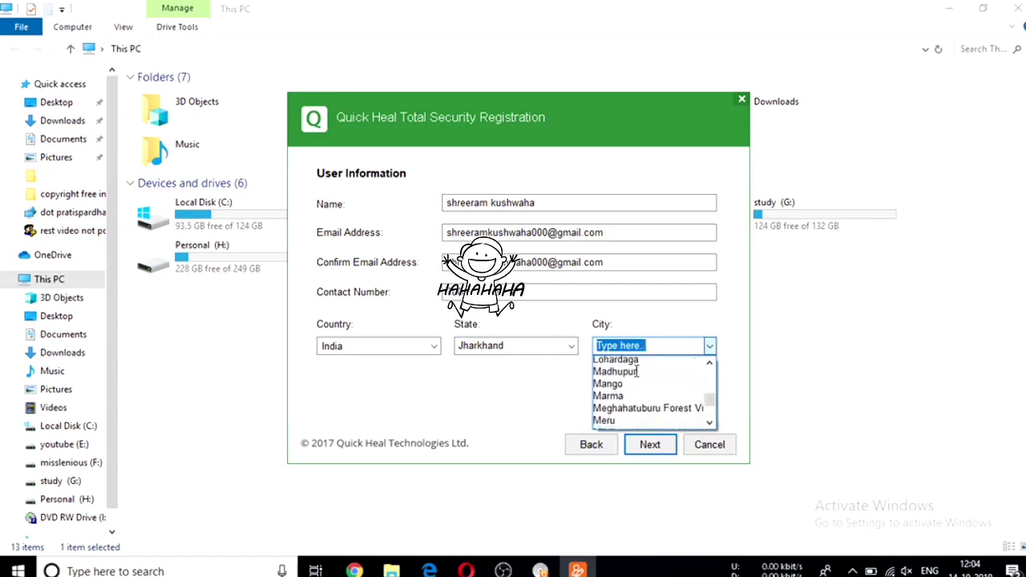
{"action": "scroll", "coordinate": [636, 371], "scroll_direction": "up", "scroll_amount": 8}
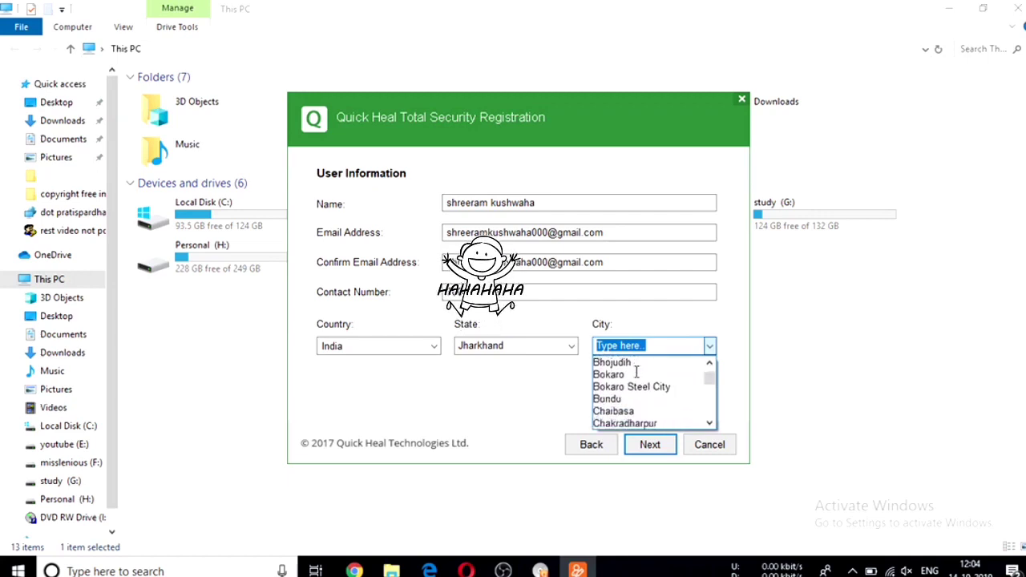
{"action": "scroll", "coordinate": [636, 371], "scroll_direction": "down", "scroll_amount": 4}
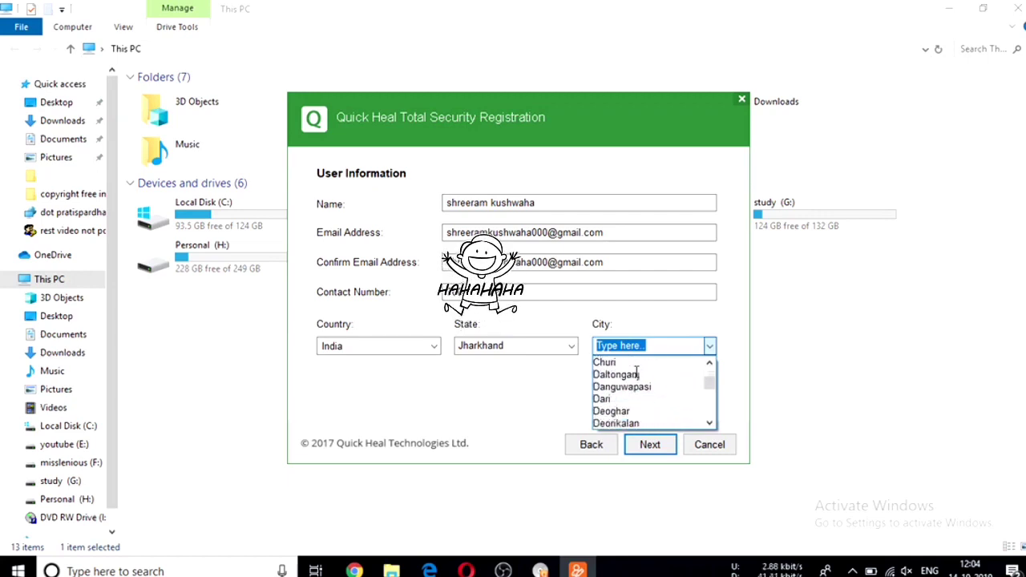
{"action": "scroll", "coordinate": [636, 371], "scroll_direction": "down", "scroll_amount": 1}
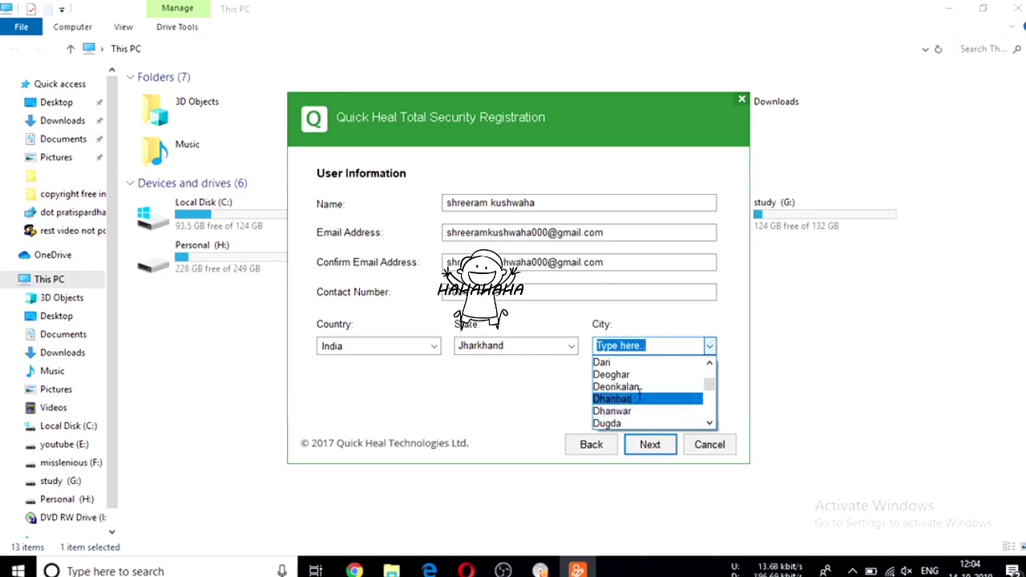
{"action": "scroll", "coordinate": [645, 385], "scroll_direction": "down", "scroll_amount": 1}
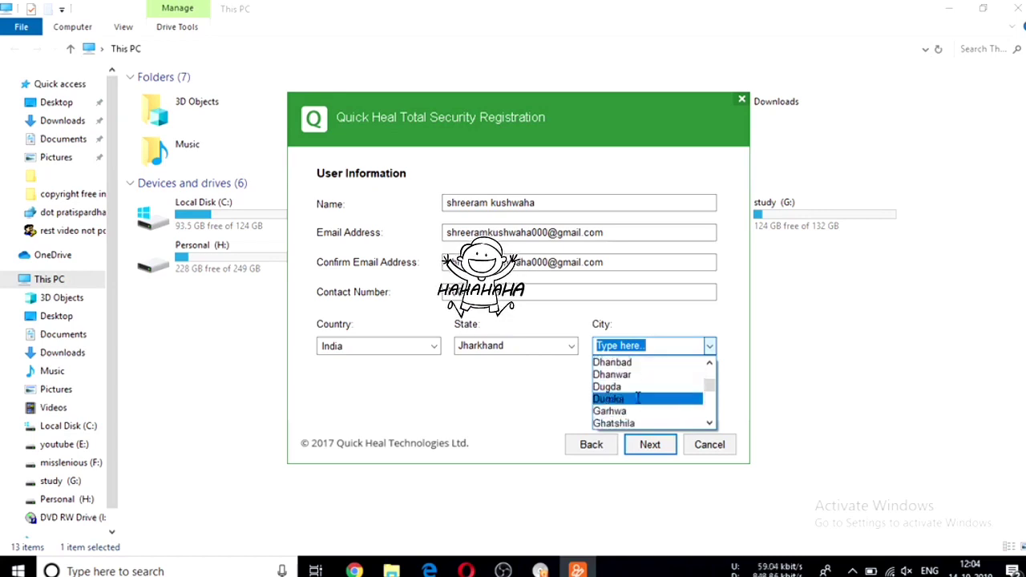
{"action": "left_click", "coordinate": [640, 399]}
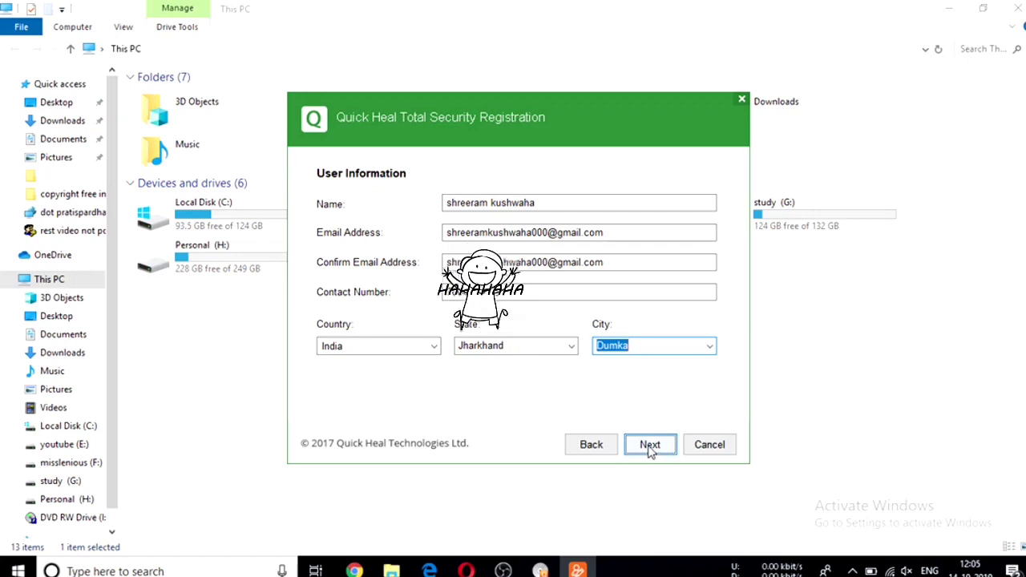
{"action": "left_click", "coordinate": [650, 449]}
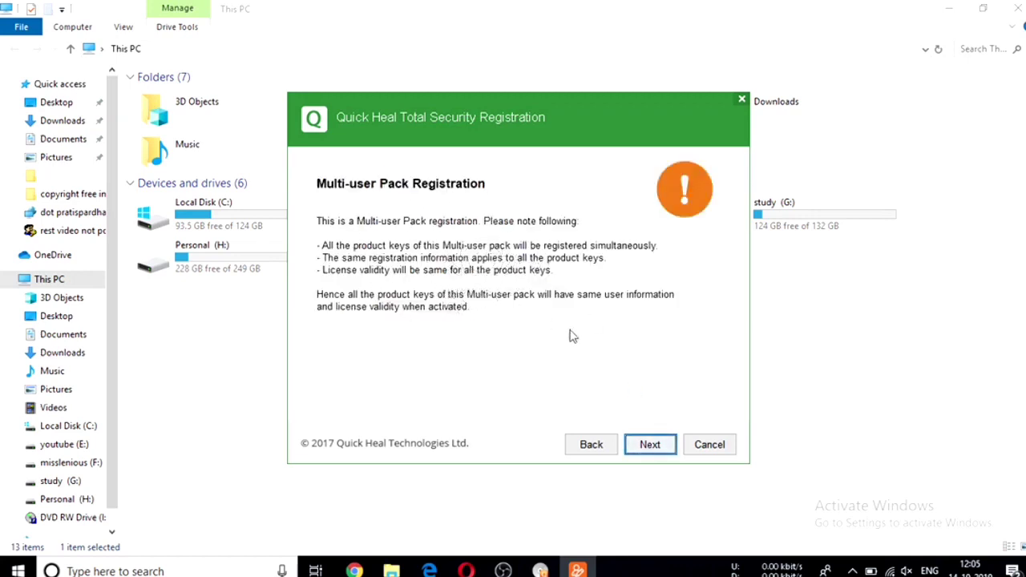
Step: Pass the Multi-user Pack notice and submit the activation request from the summary
{"action": "left_click", "coordinate": [649, 445]}
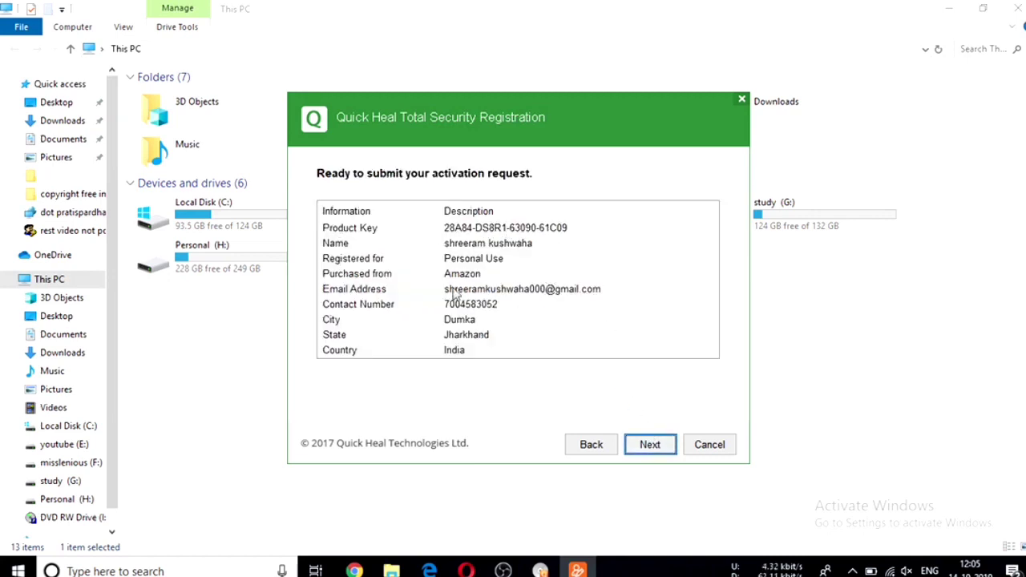
{"action": "left_click", "coordinate": [650, 446]}
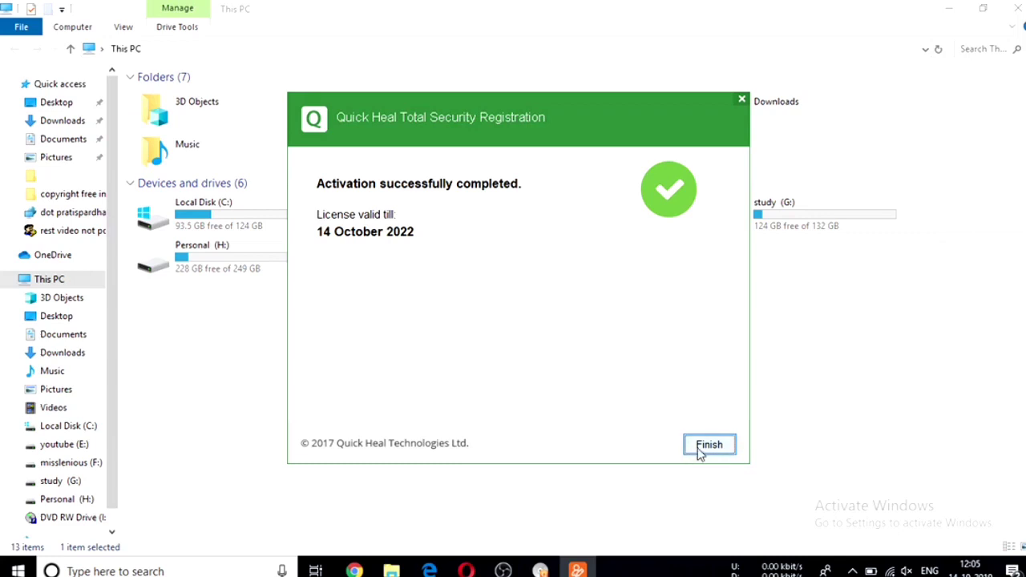
Step: Finish the completed activation to reach the Remote Device Management sign-up offer
{"action": "left_click", "coordinate": [700, 450]}
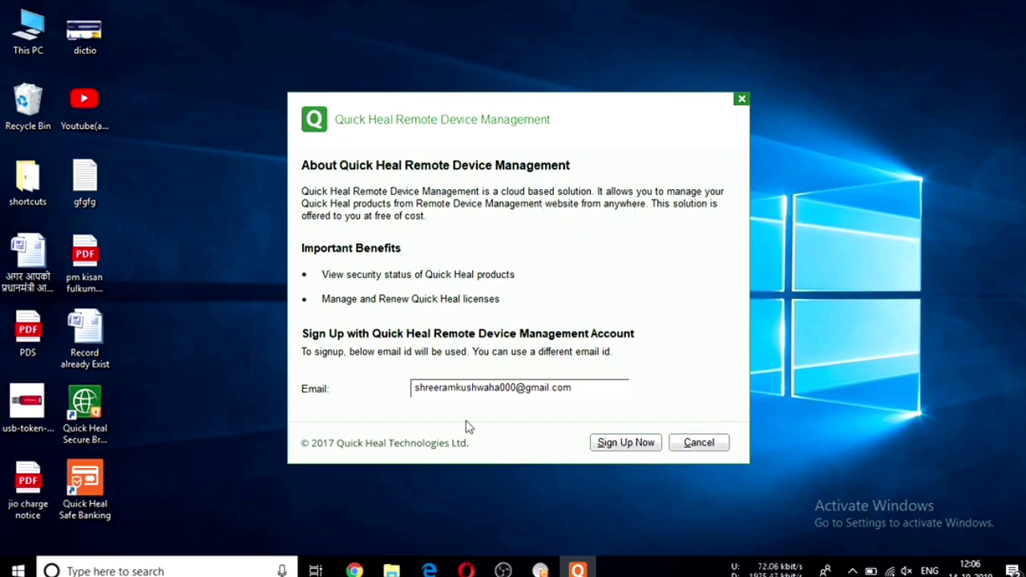
Step: Sign up for Quick Heal Remote Device Management using the prefilled registered e-mail
{"action": "left_click", "coordinate": [632, 445]}
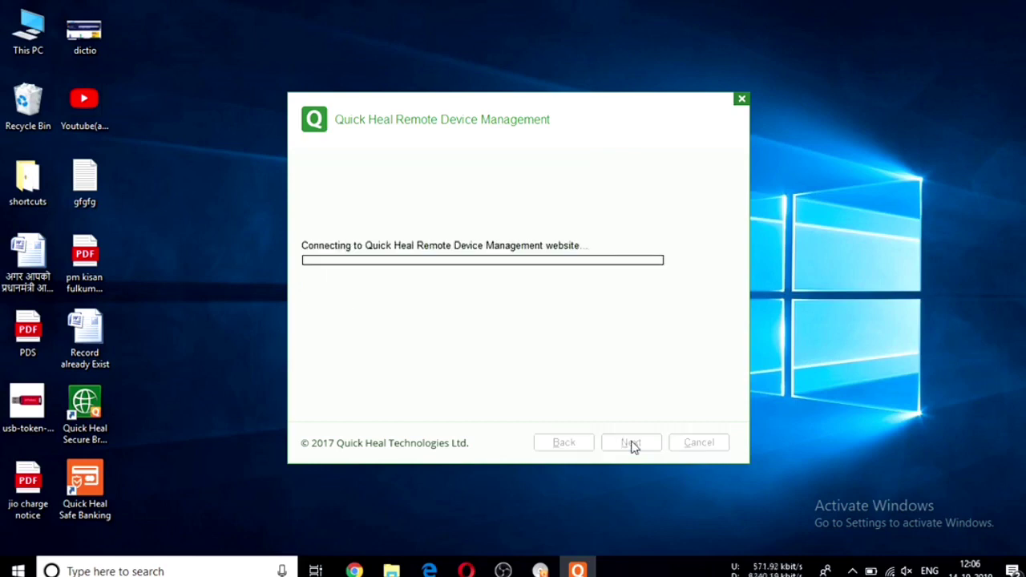